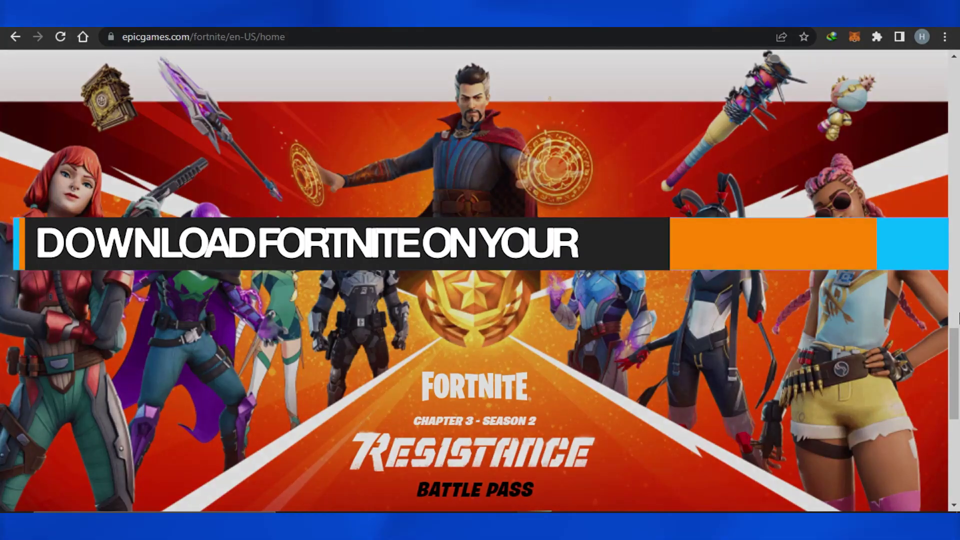
Step: In a new browser tab, search Google for 'fortnite' using the fortnite suggestion
scroll(474, 281, down, 1)
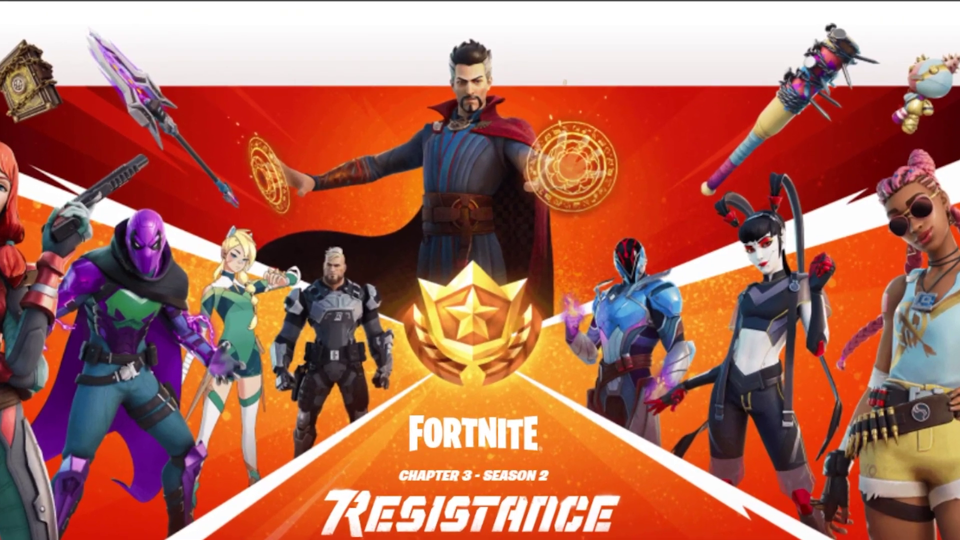
scroll(481, 270, up, 1)
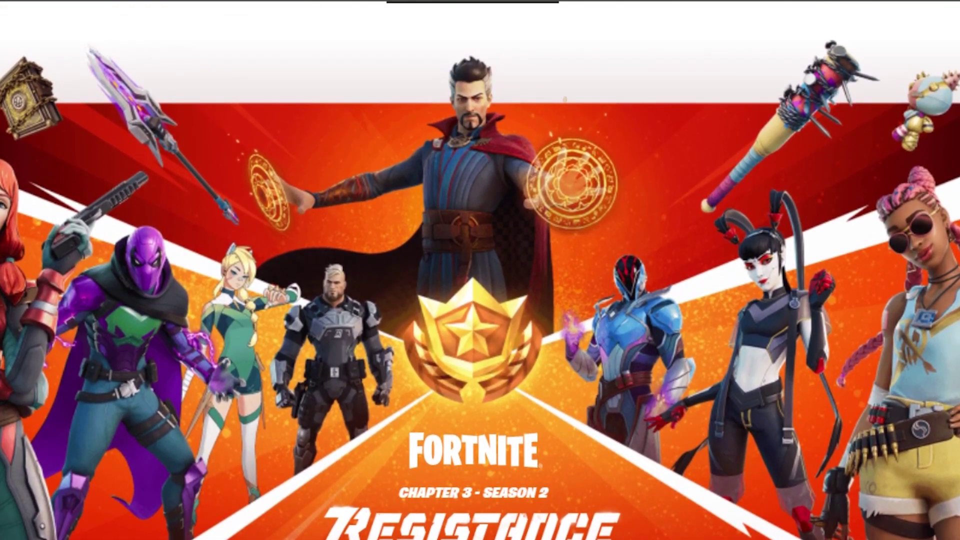
scroll(480, 271, up, 5)
scroll(480, 270, down, 6)
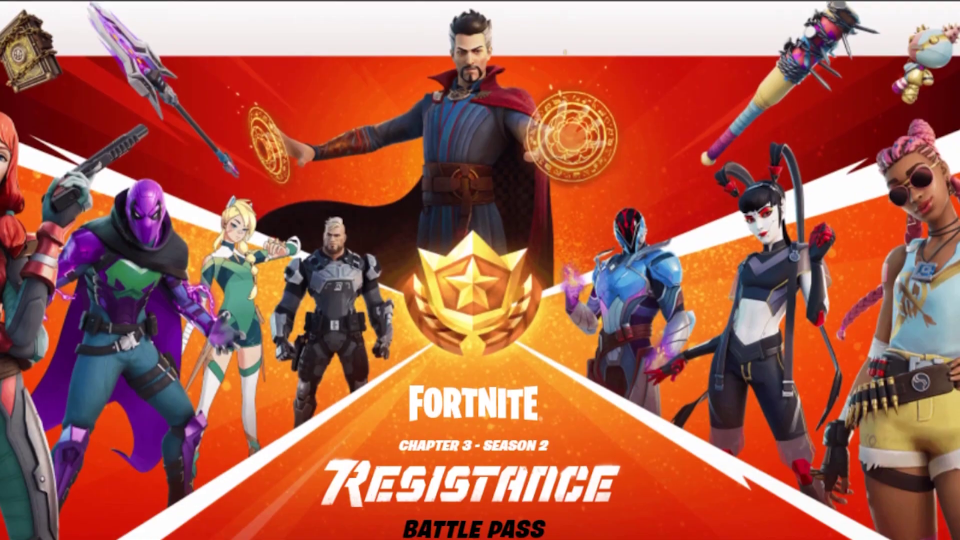
scroll(481, 271, down, 4)
scroll(480, 270, up, 8)
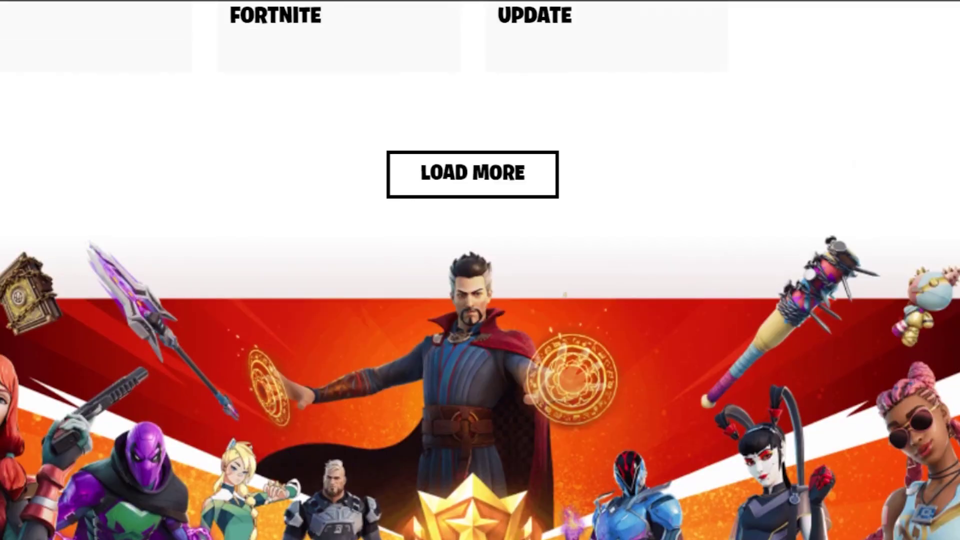
scroll(481, 270, up, 8)
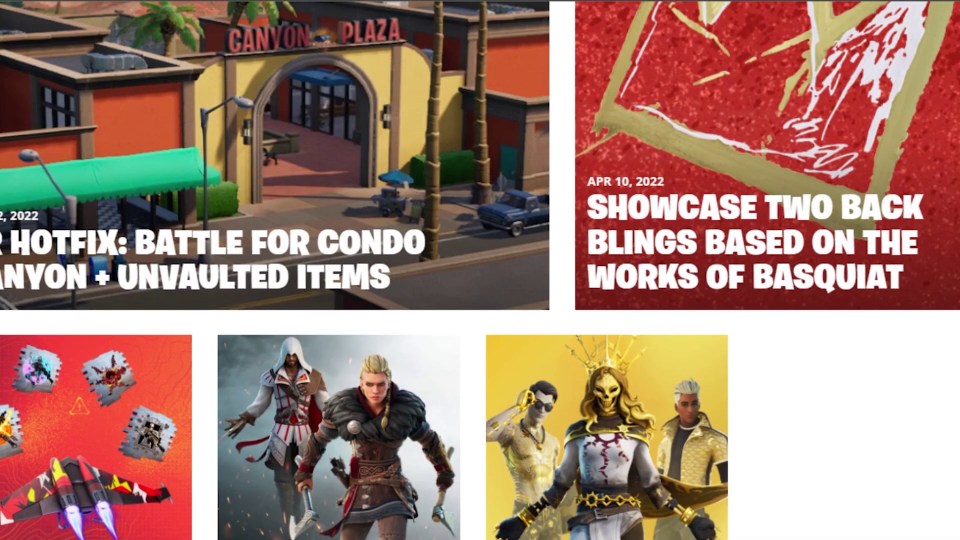
key(ctrl+t)
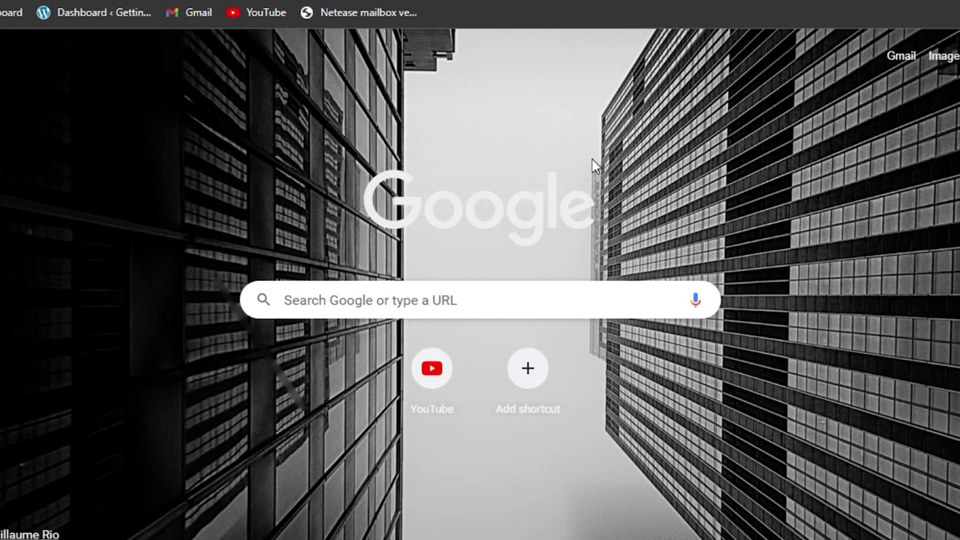
click(457, 292)
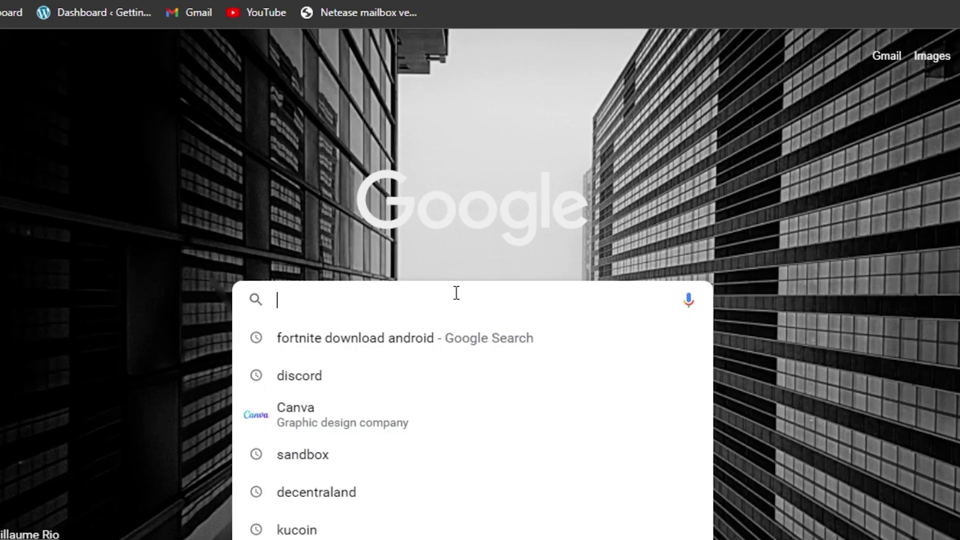
text(fortnigh)
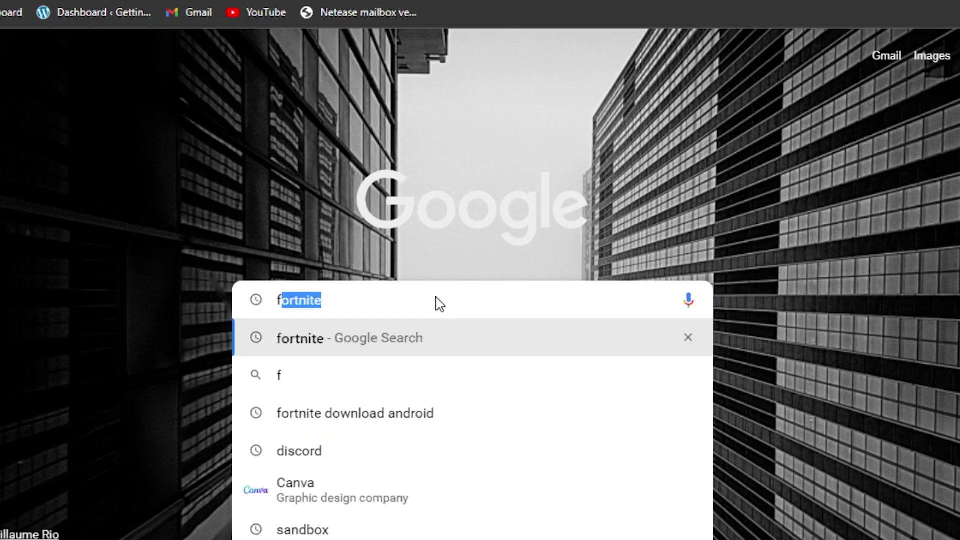
click(330, 380)
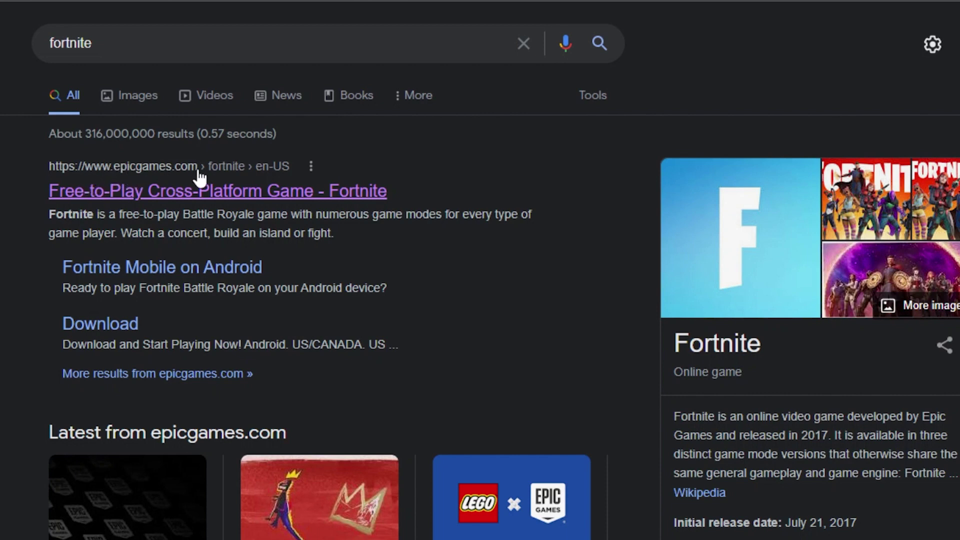
Step: Open the 'Free-to-Play Cross-Platform Game - Fortnite' result and browse the epicgames.com homepage
click(196, 198)
scroll(197, 197, down, 15)
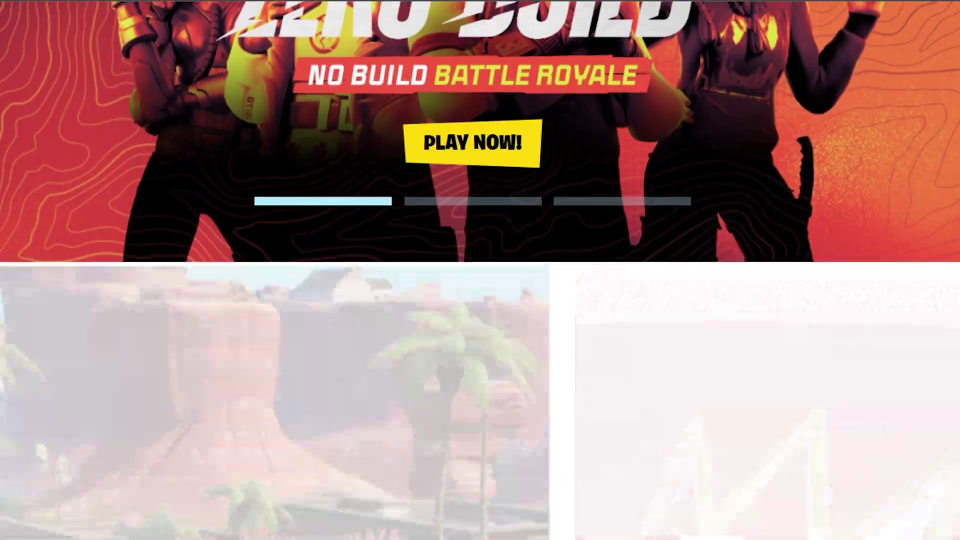
scroll(480, 271, up, 15)
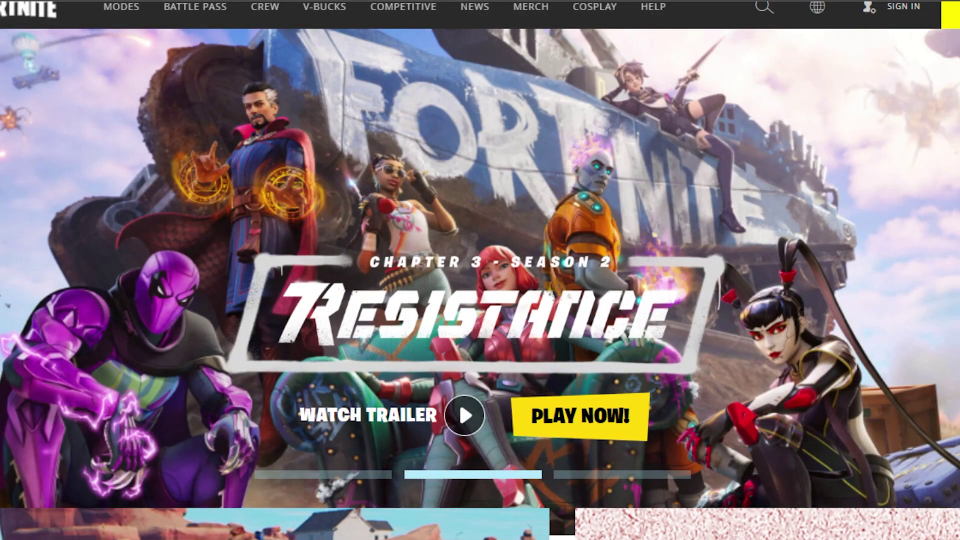
scroll(480, 271, down, 15)
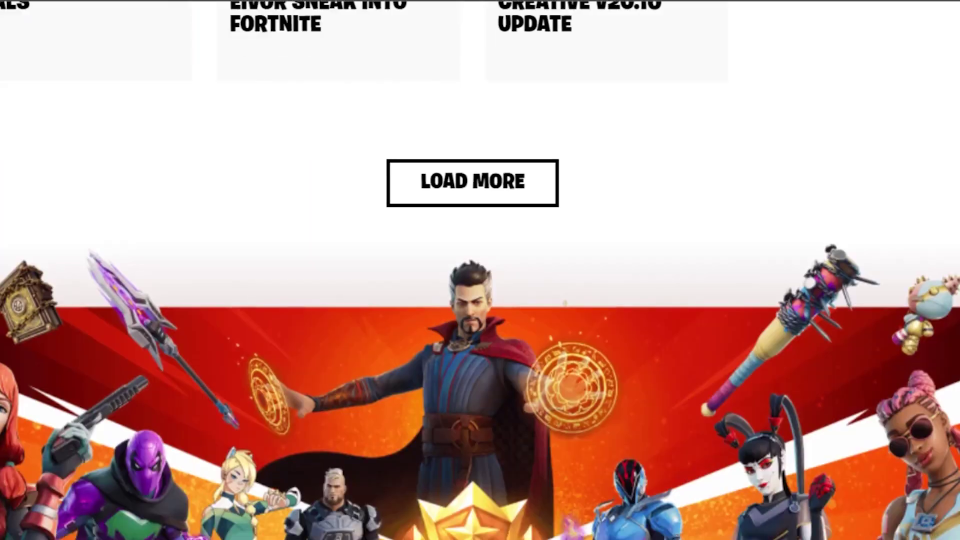
scroll(481, 270, down, 10)
scroll(481, 271, up, 20)
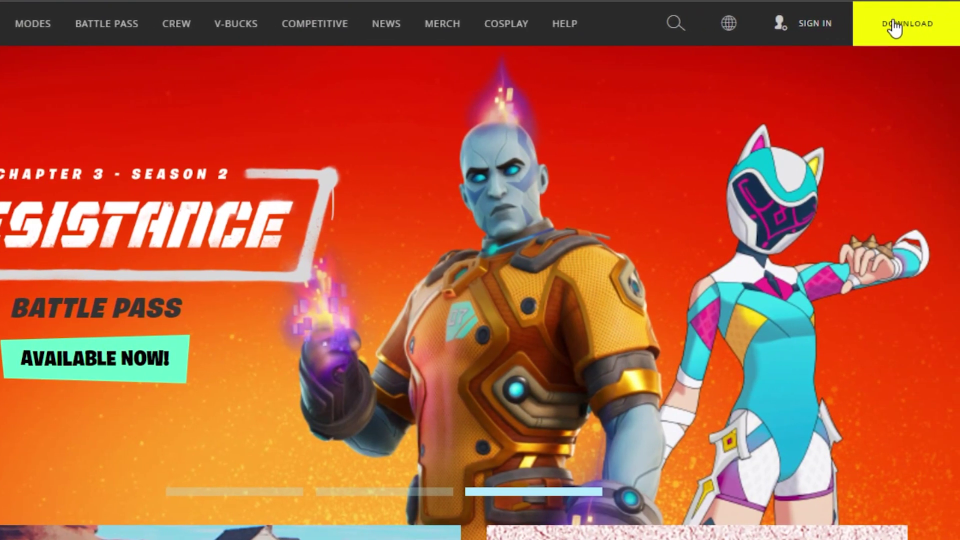
Step: Start the Fortnite download, skip the platform chooser, and sign up for Epic with Google
click(888, 31)
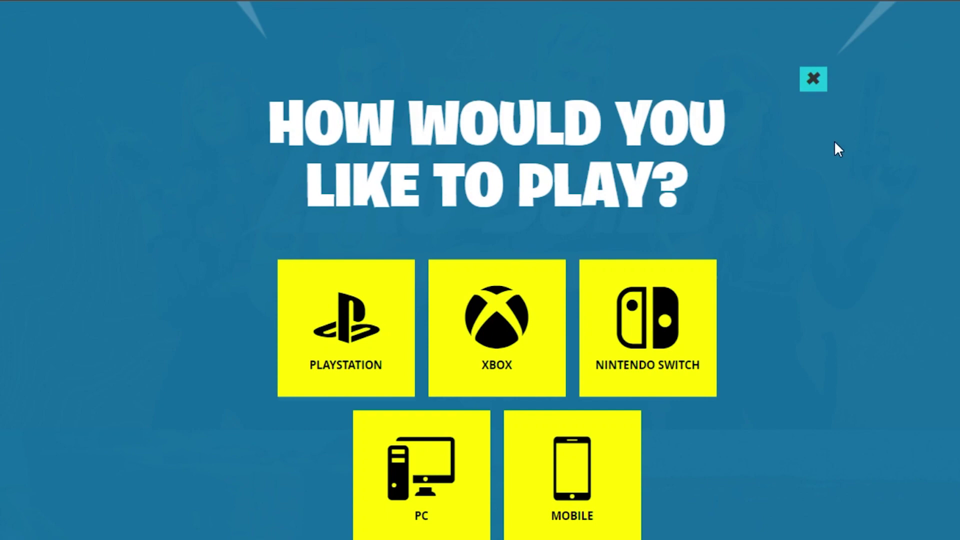
click(814, 78)
click(416, 496)
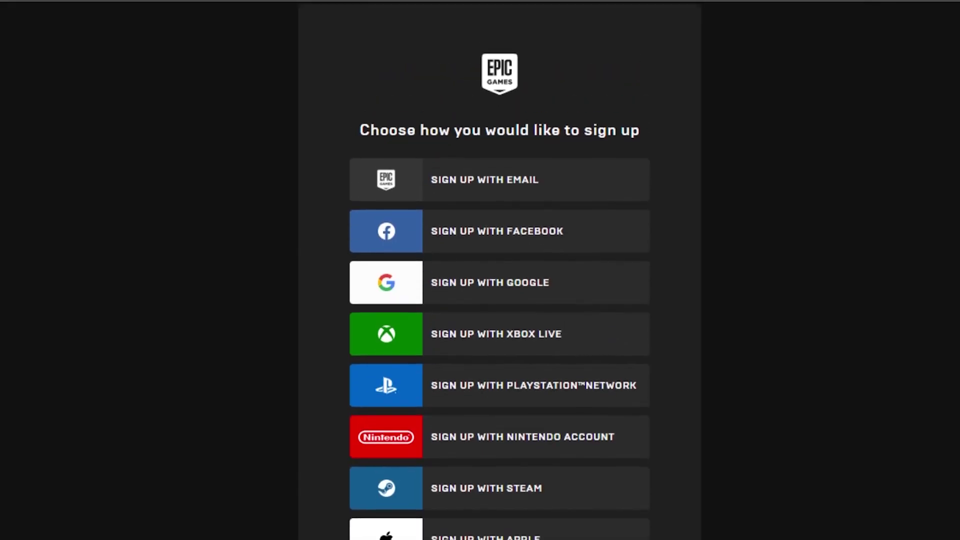
scroll(500, 270, down, 1)
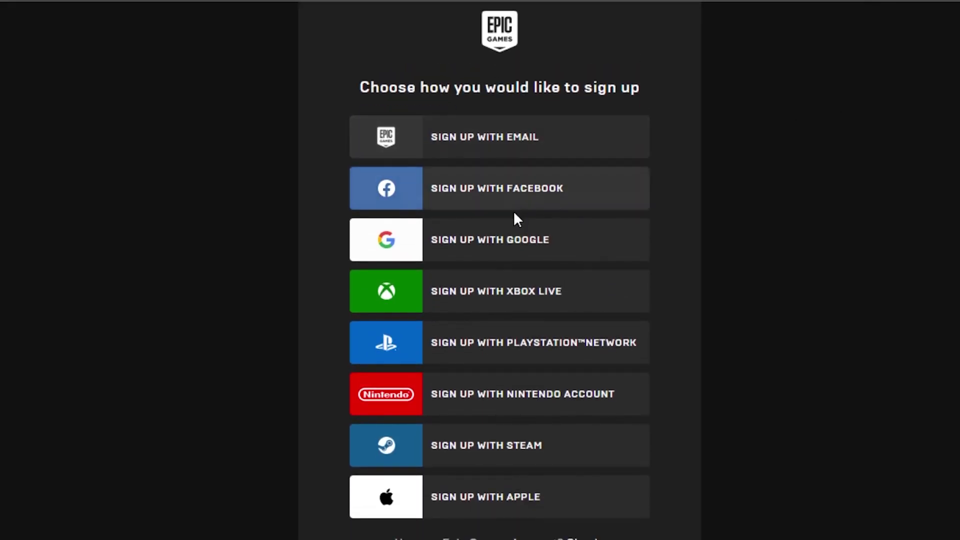
click(509, 244)
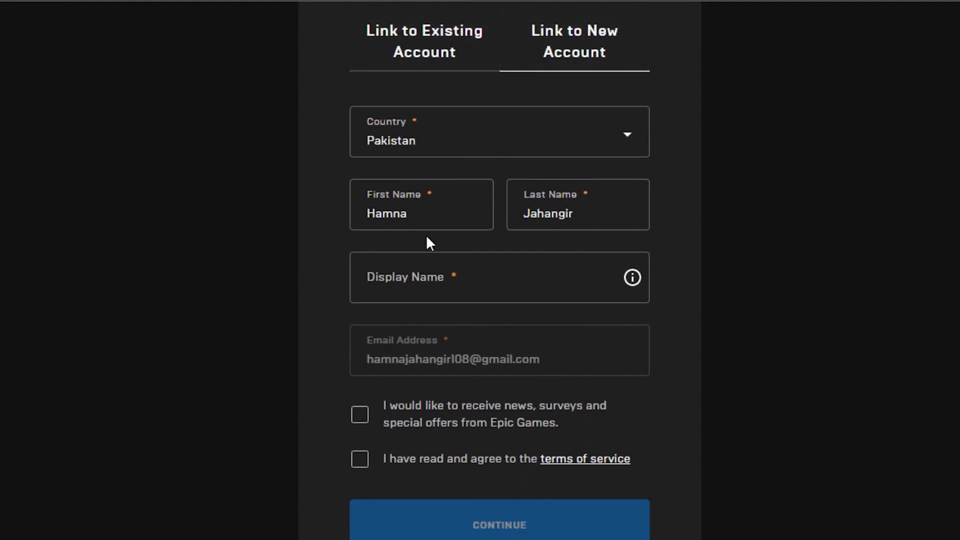
Step: Enter a display name, agree to the terms of service, and submit the new account
click(420, 271)
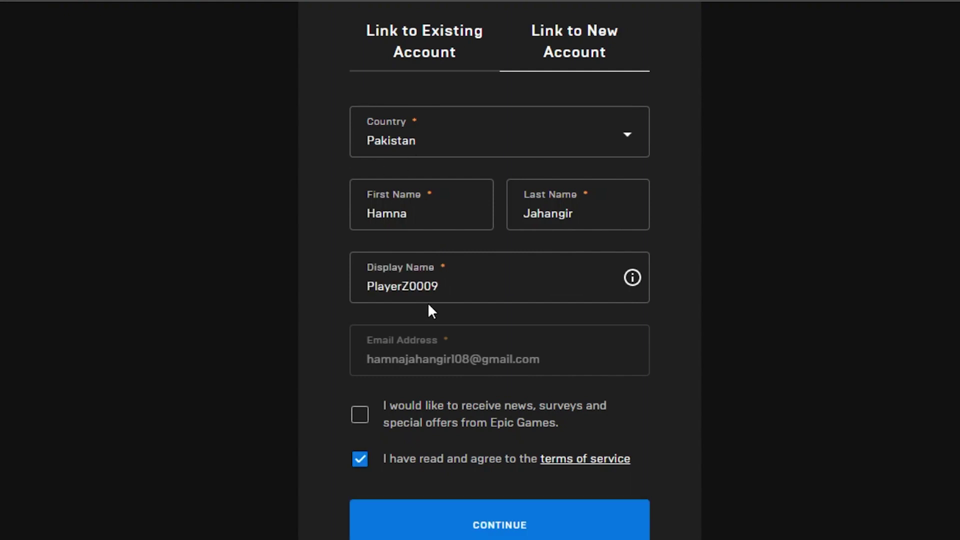
scroll(500, 270, down, 3)
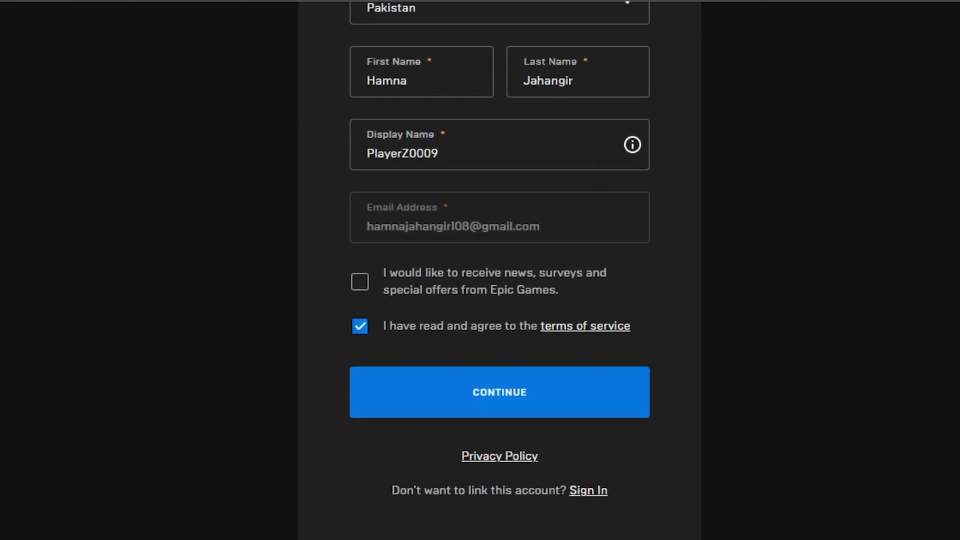
click(535, 386)
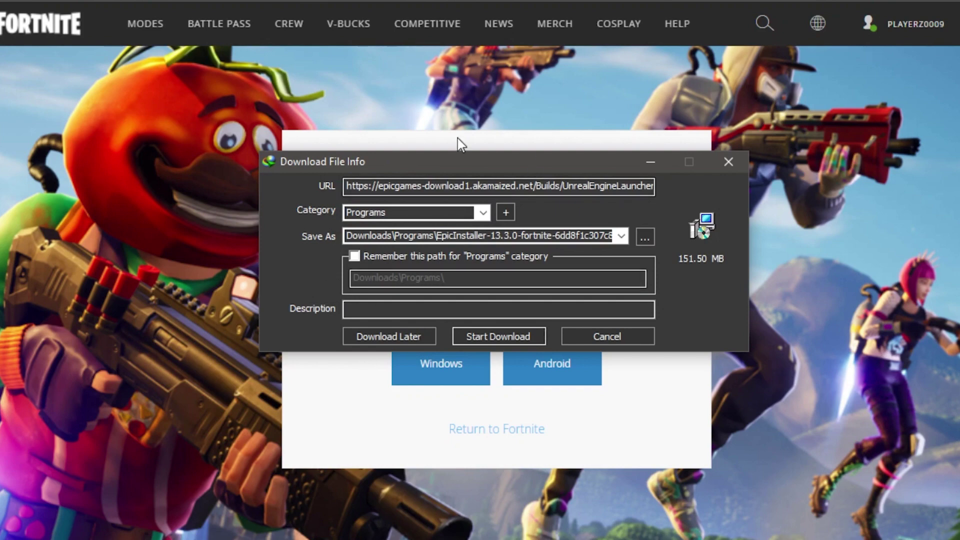
Step: Download the 151.50 MB EpicInstaller-13.3.0 file and open it once complete
click(478, 338)
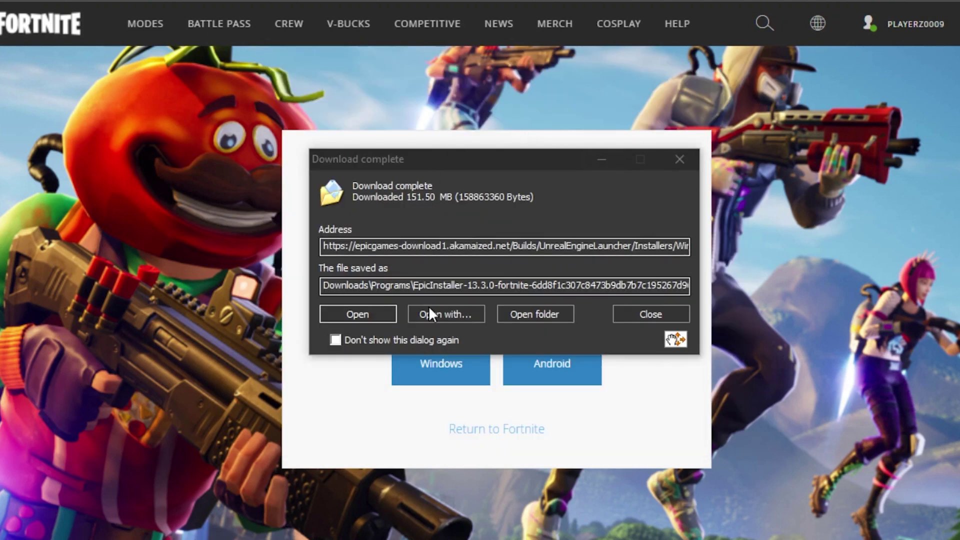
click(373, 308)
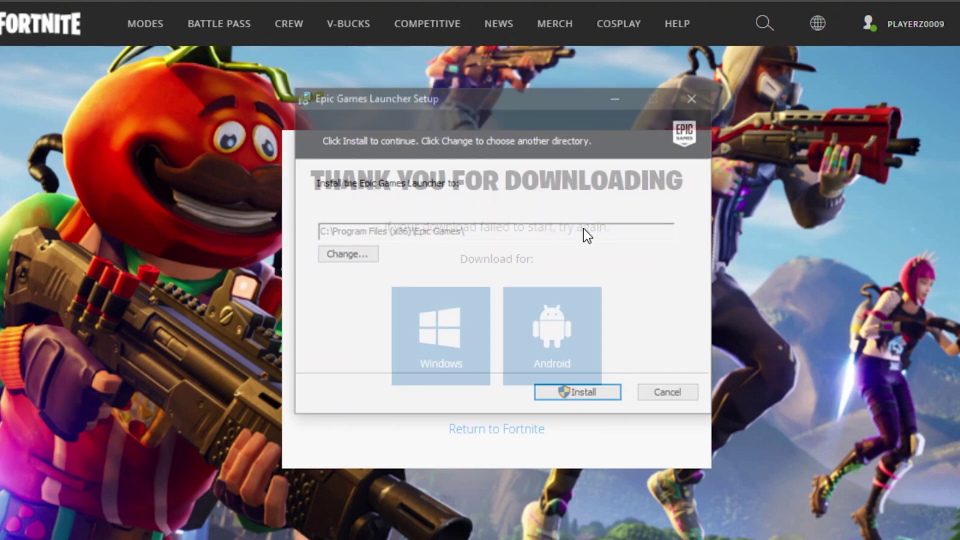
Step: Install the launcher into the default C:\Program Files (x86)\Epic Games\ folder
click(575, 395)
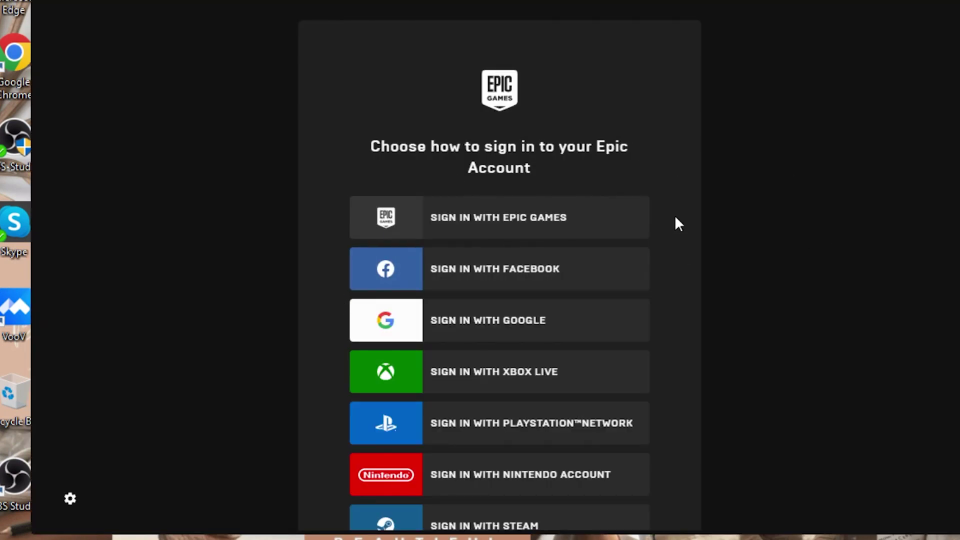
Step: Sign in to the Epic Games Launcher with the Google sign-in option
scroll(499, 300, down, 3)
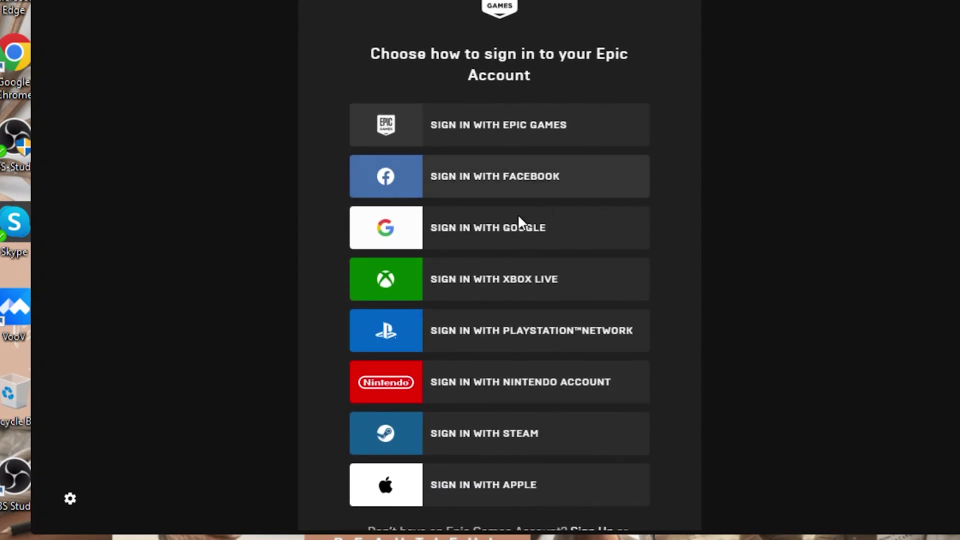
click(500, 240)
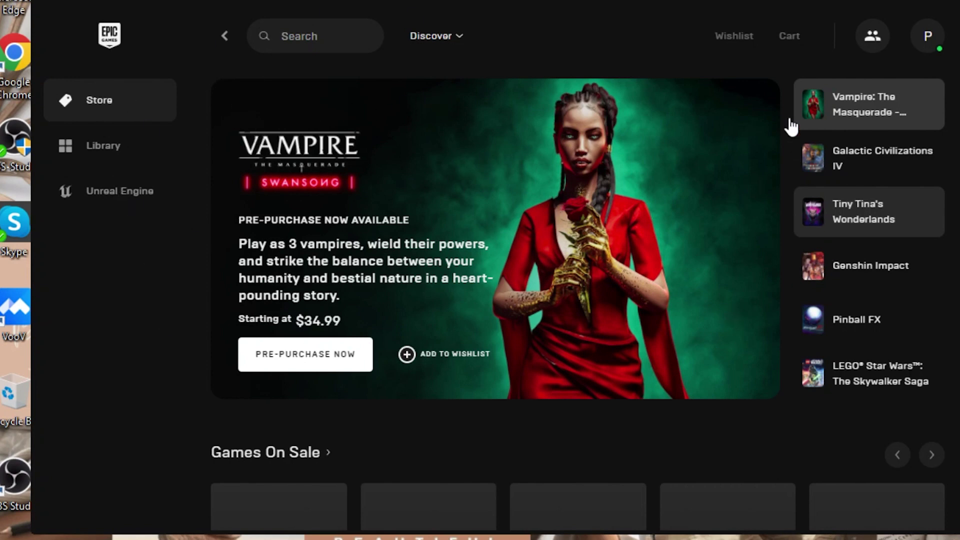
Step: Search the store for 'fortni' and open the Fortnite store page
click(317, 36)
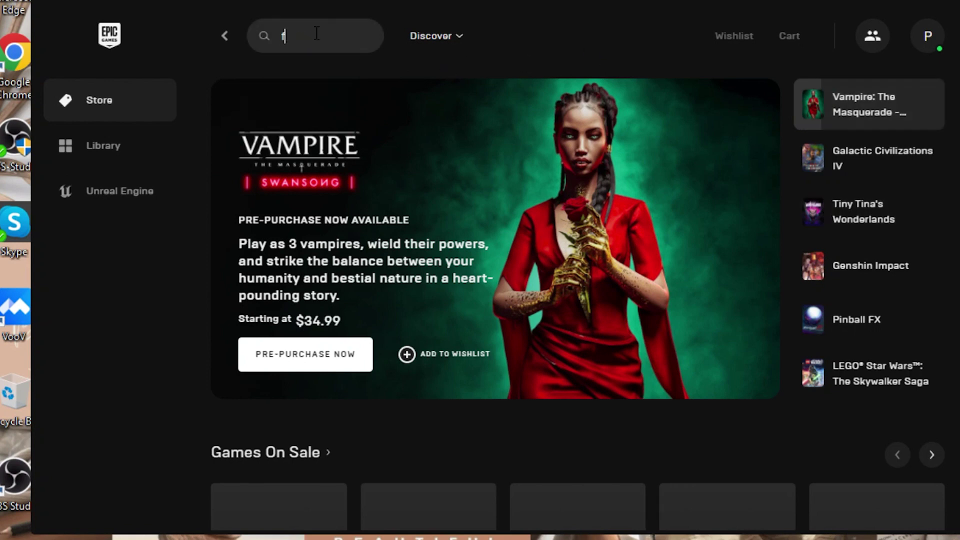
text(fortni)
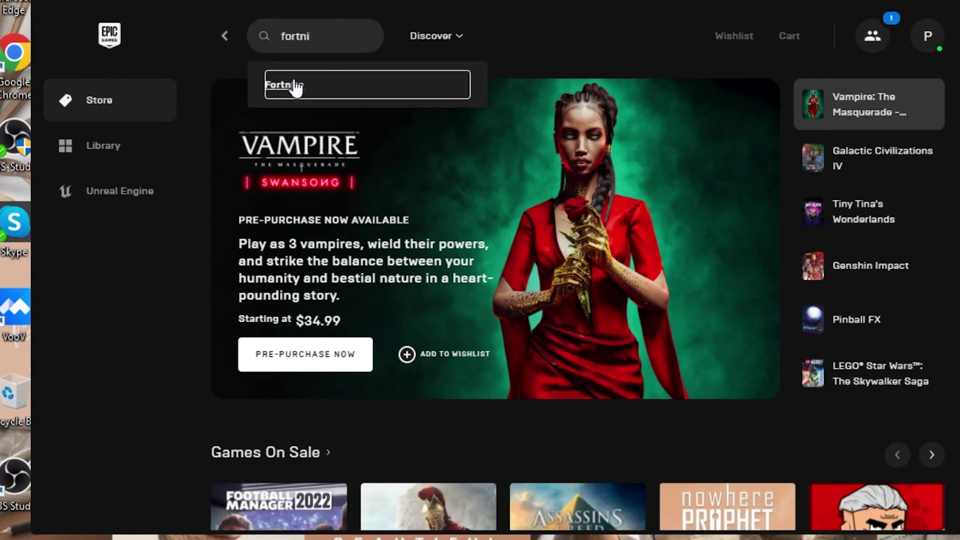
click(296, 87)
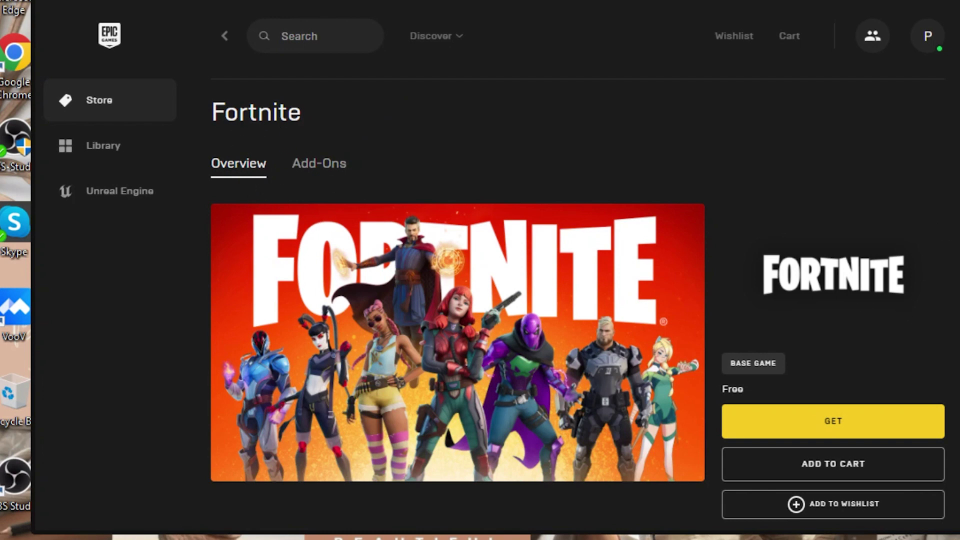
scroll(458, 300, down, 6)
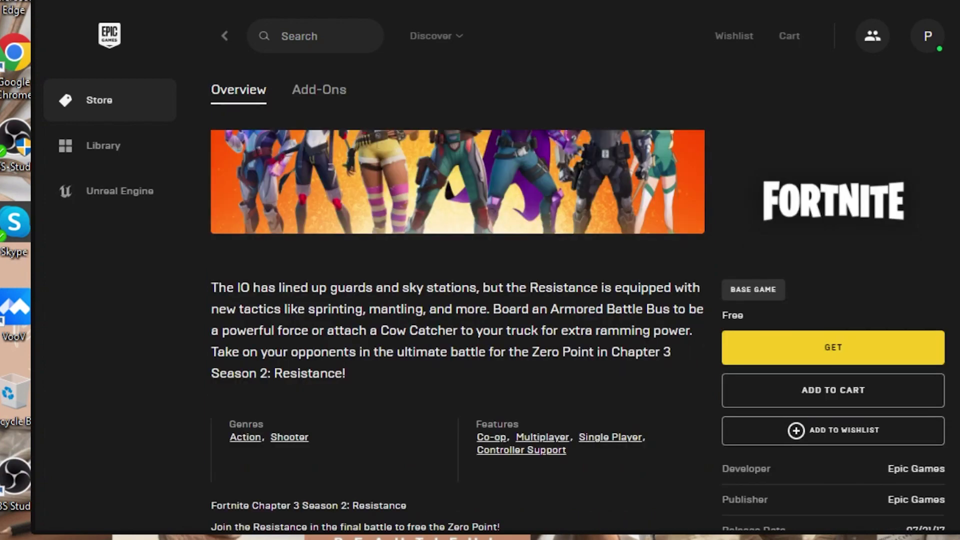
scroll(458, 300, down, 3)
scroll(459, 300, up, 10)
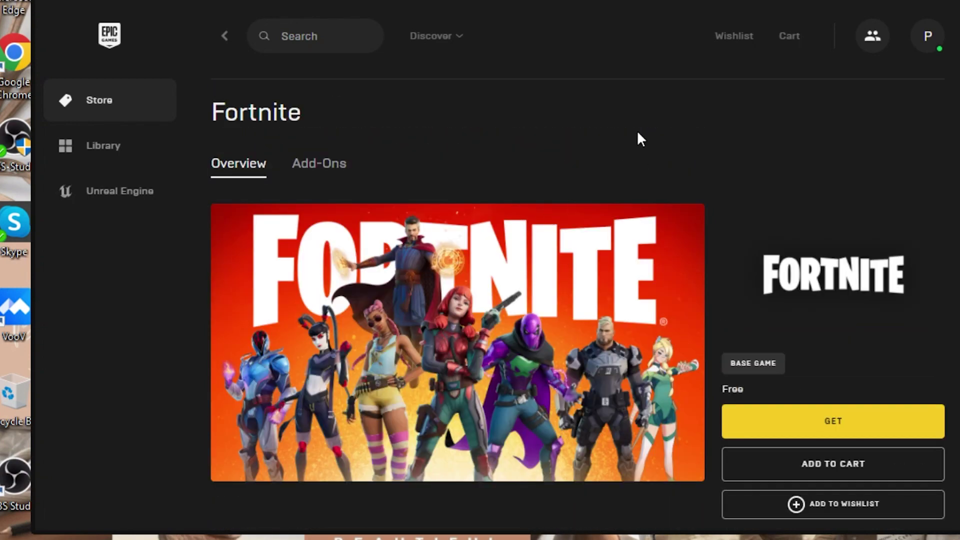
Step: Get Fortnite for free, ticking and accepting the End User Licence Agreement
click(772, 426)
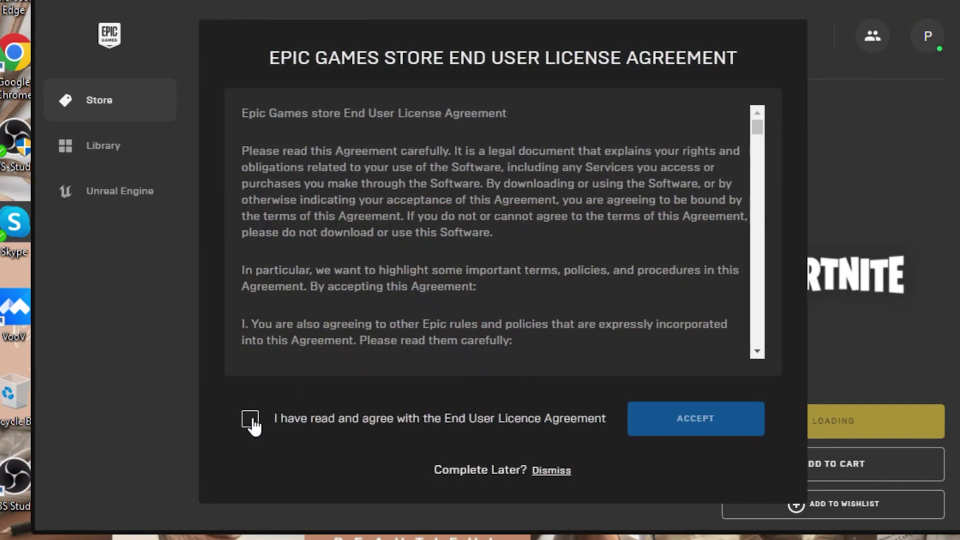
click(251, 426)
click(695, 418)
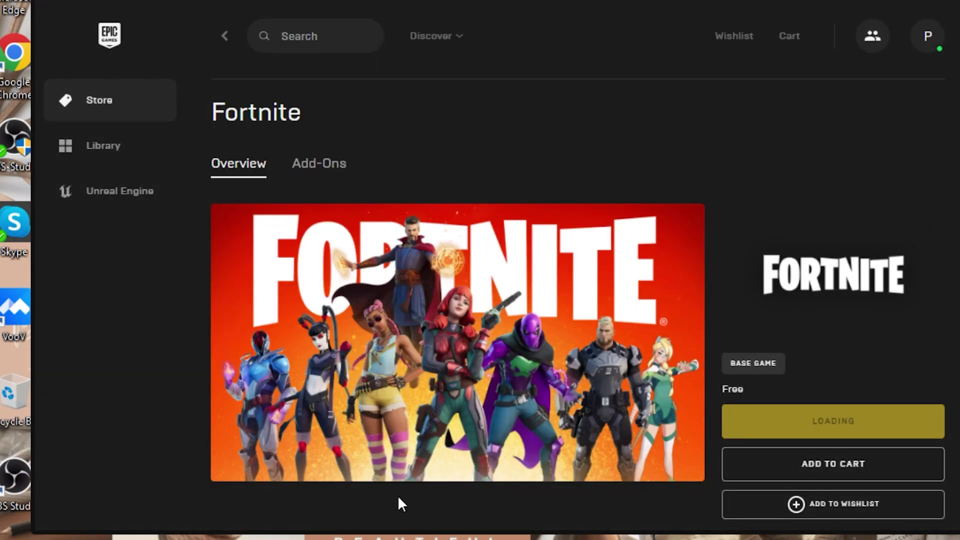